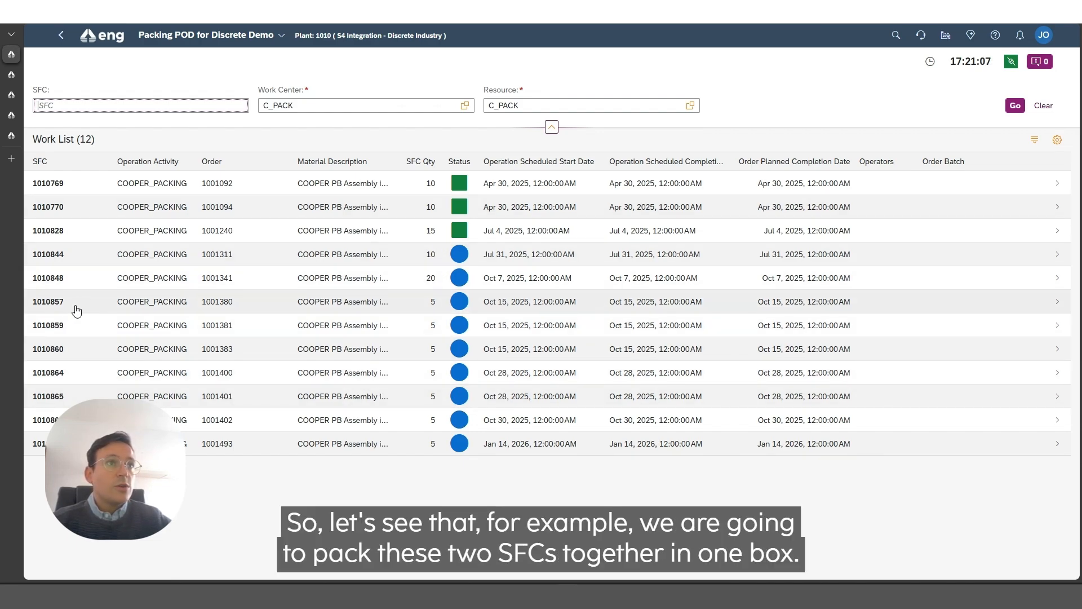
Start SFC 1010844 at the COOPER_PACKING operation and create a packing unit with packaging material COOPER_BOX
click(272, 256)
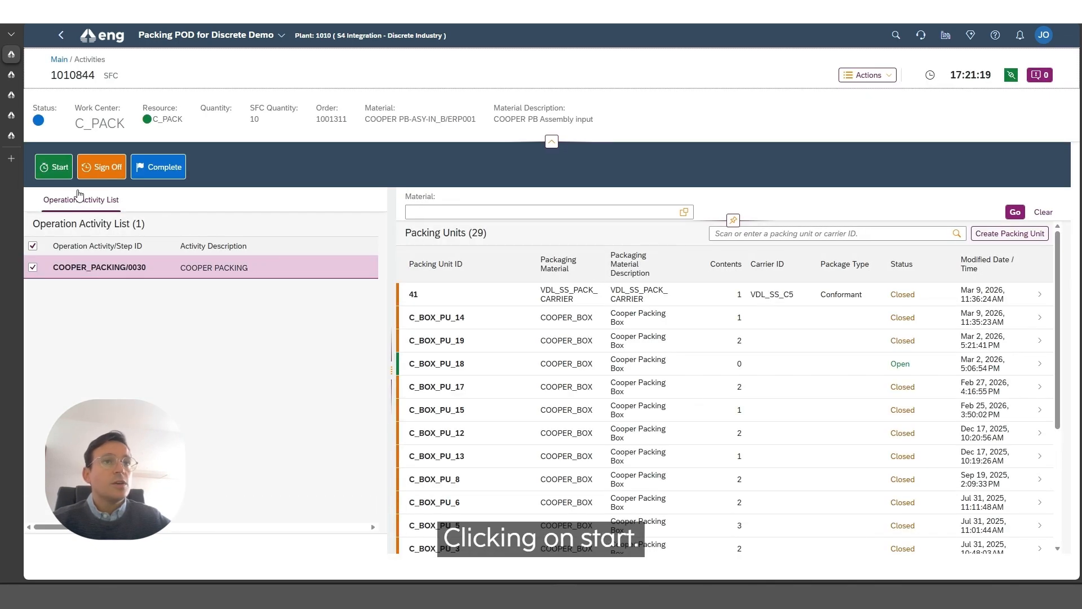
click(52, 168)
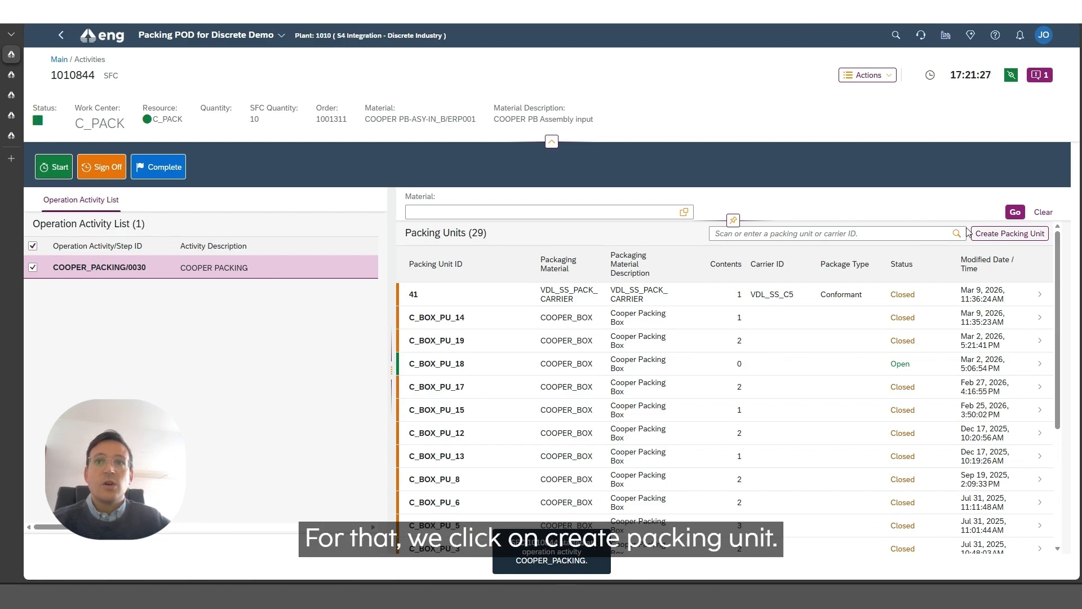
click(1007, 235)
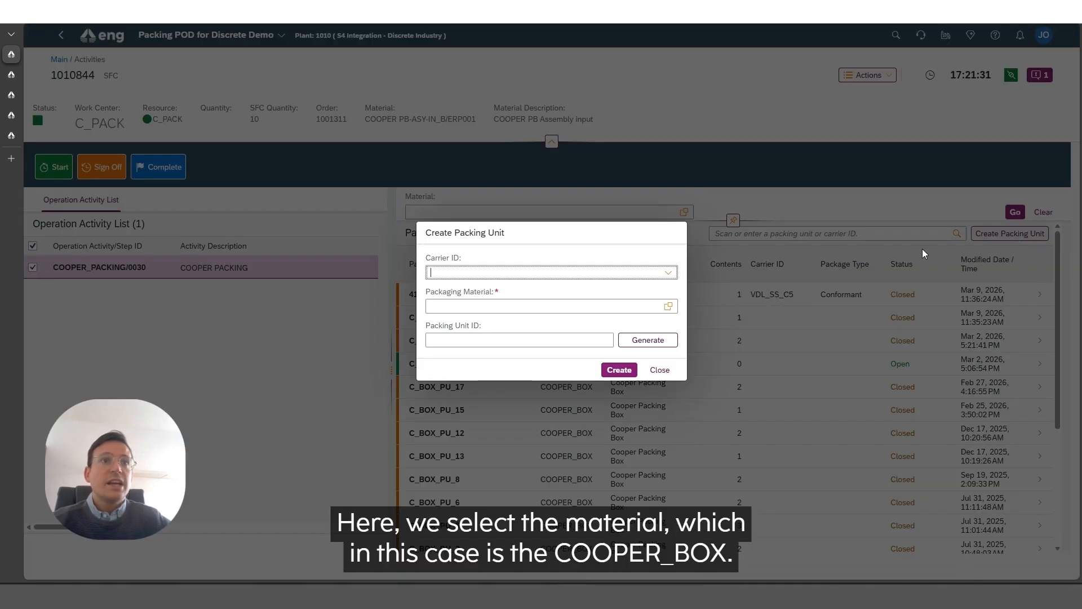
click(669, 306)
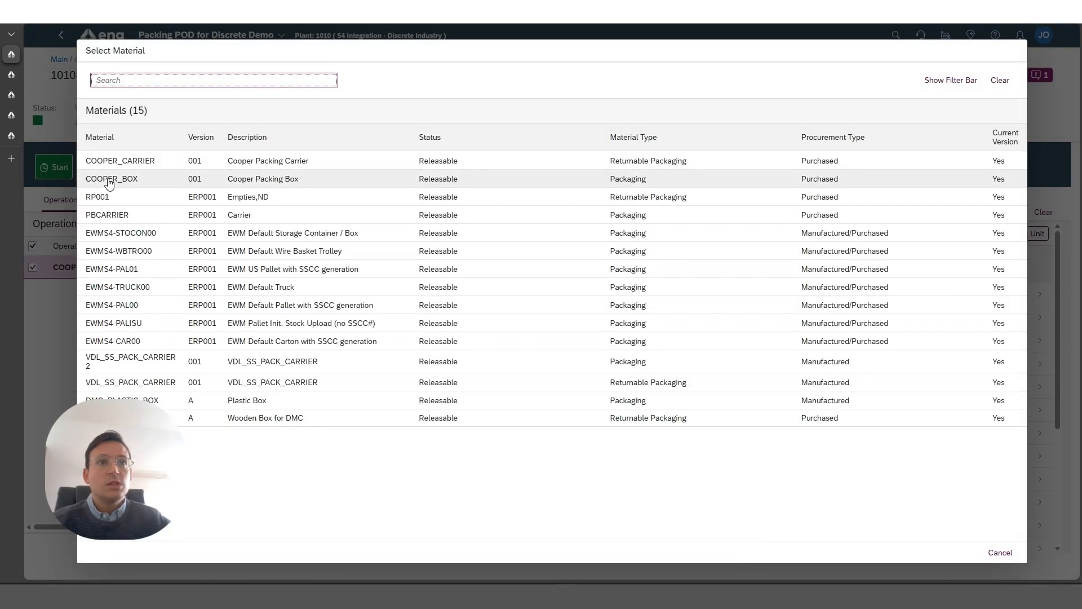
click(109, 179)
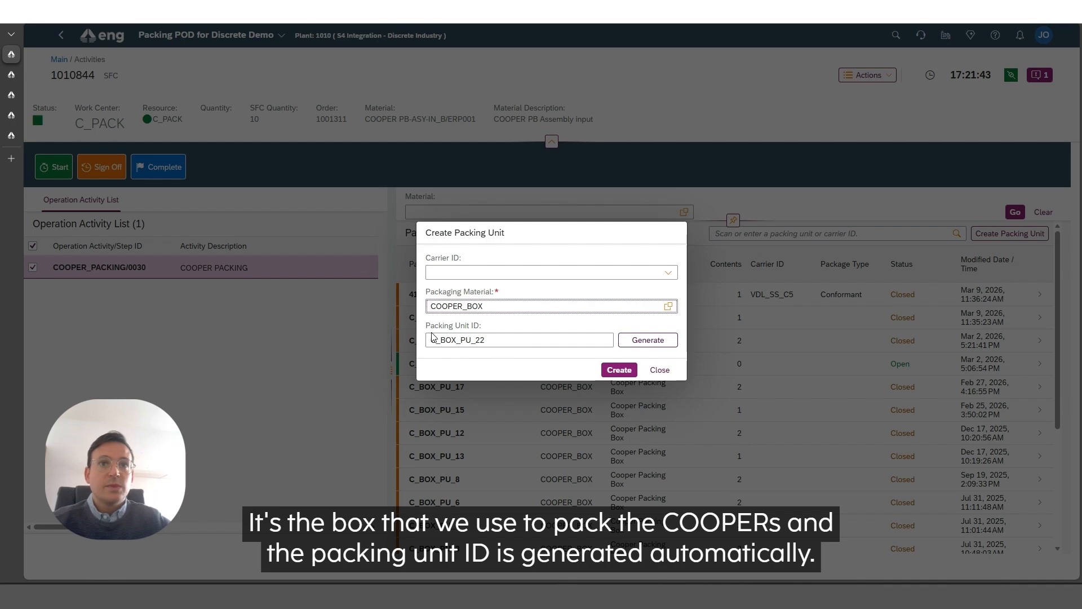
click(628, 372)
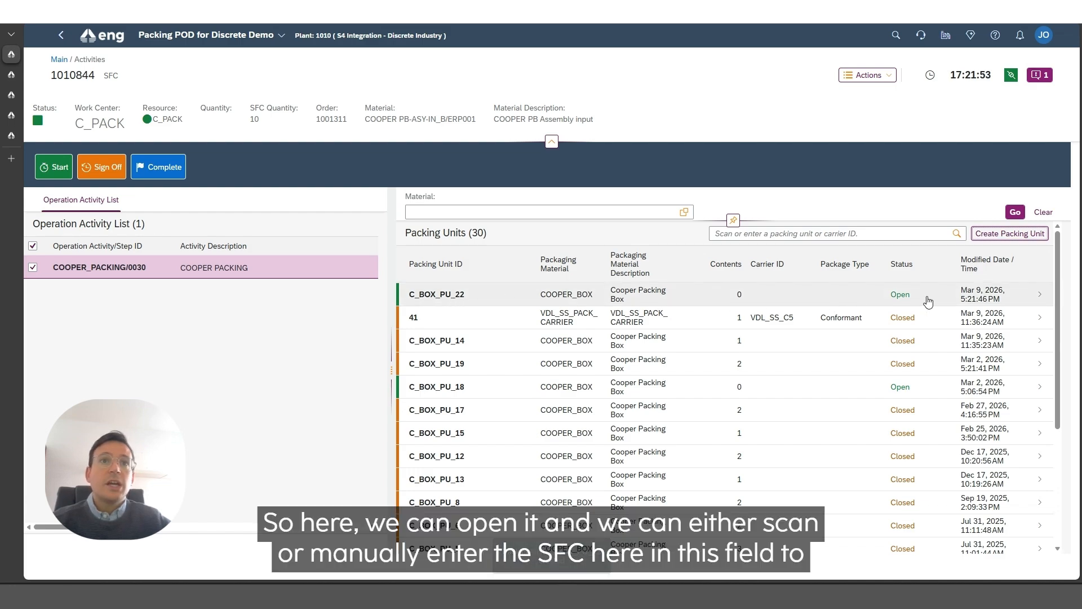
Open the newly created packing unit, look up SFC 1010844 and add it to the unit's pack items
click(706, 302)
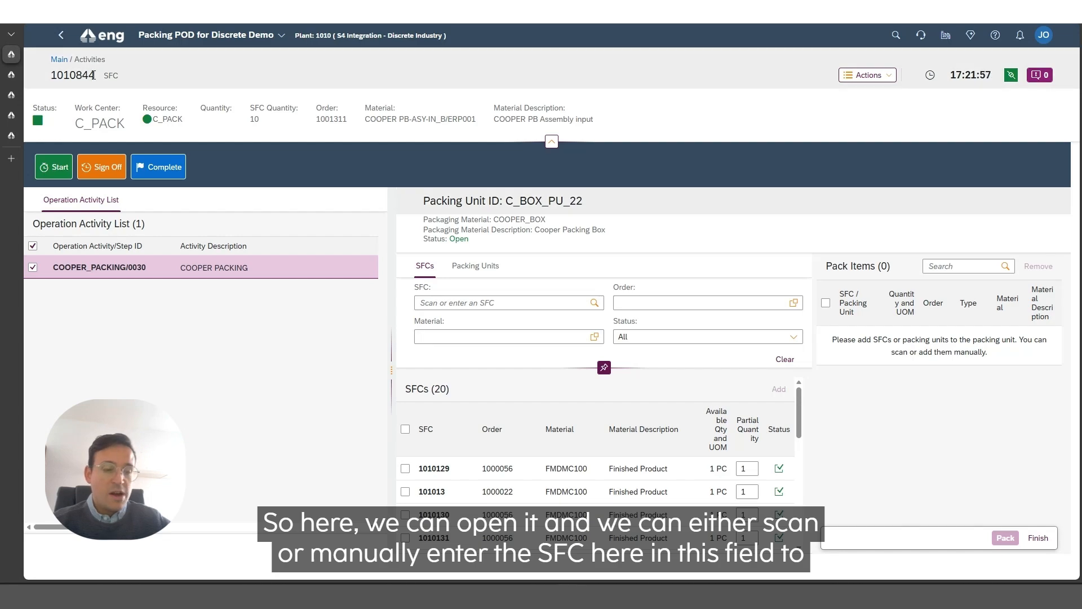
drag(93, 75, 49, 75)
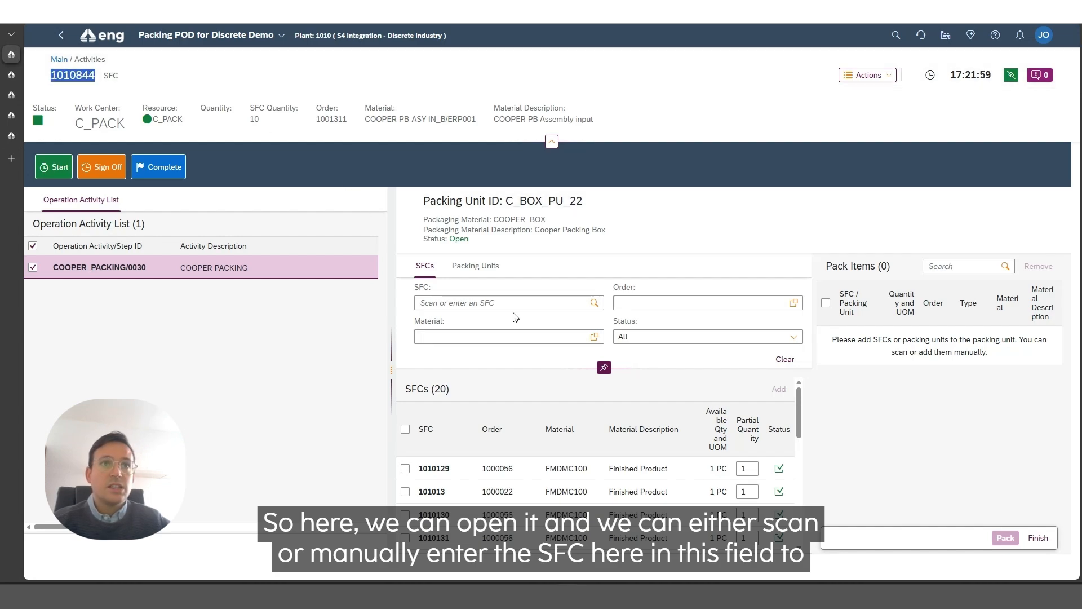
key(ctrl+c)
click(513, 303)
key(ctrl+v)
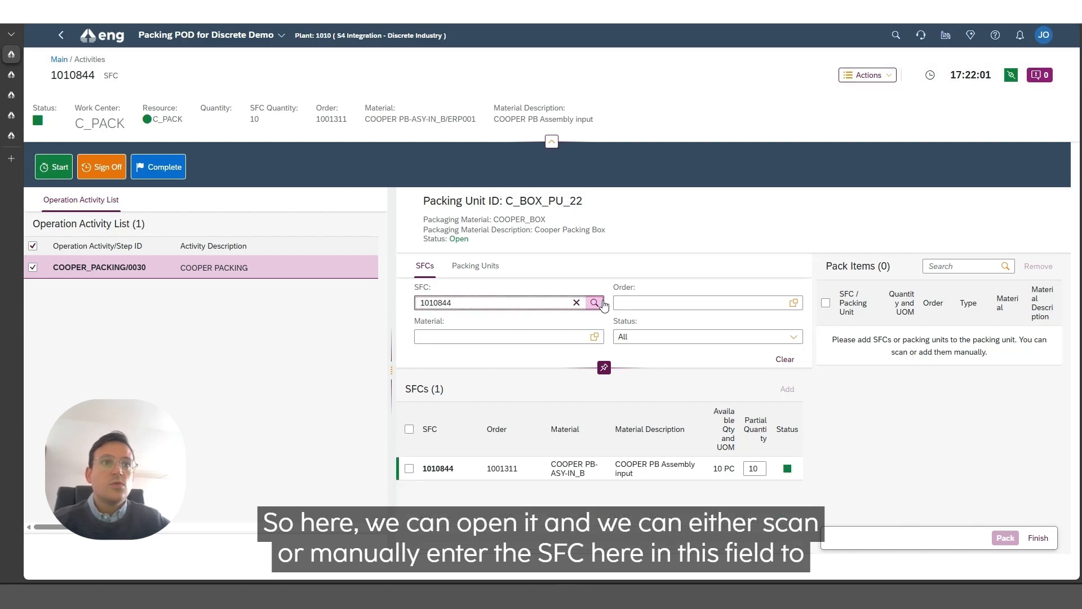
click(409, 468)
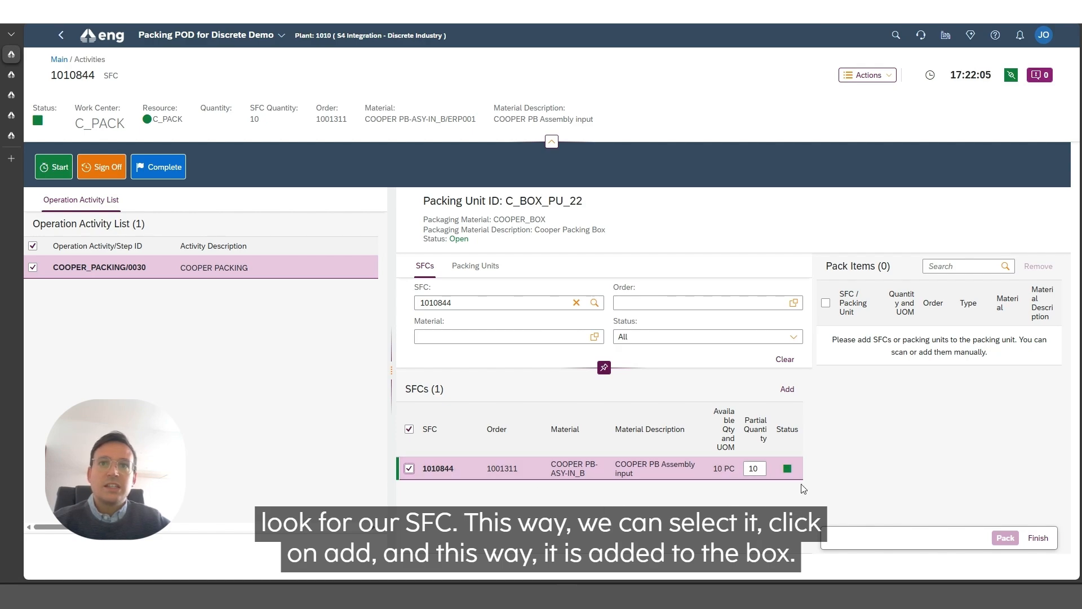
click(786, 390)
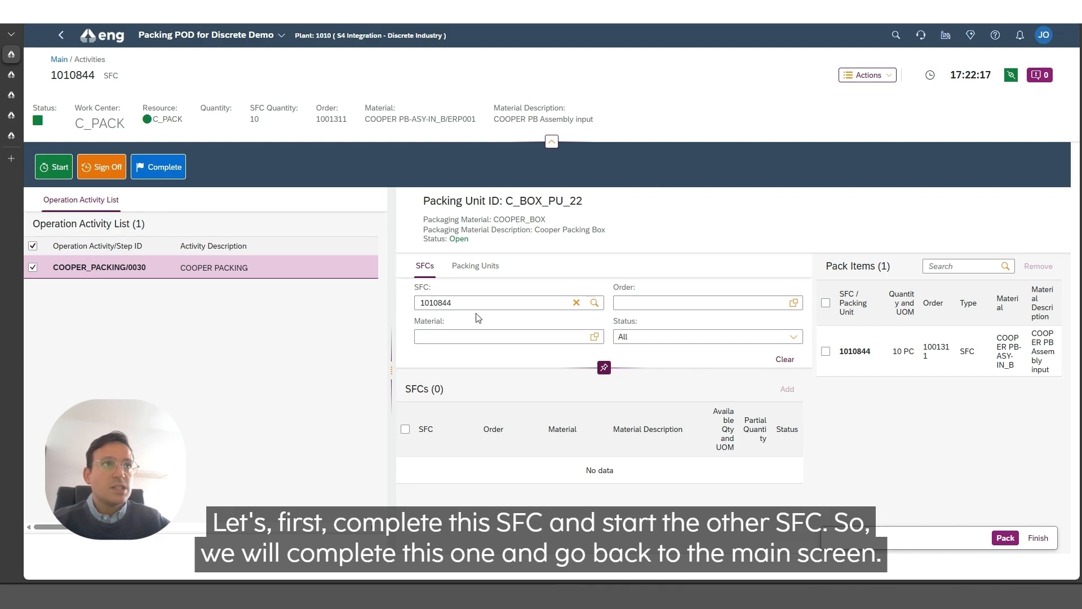
Complete SFC 1010844, then open SFC 1010848 from the work list and start it
click(160, 178)
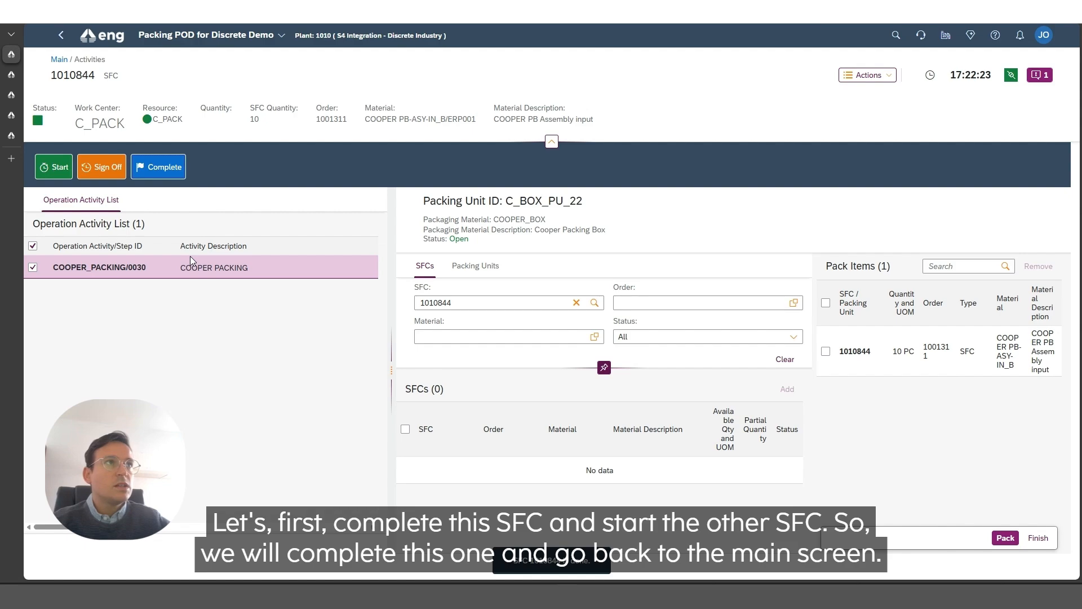
click(59, 59)
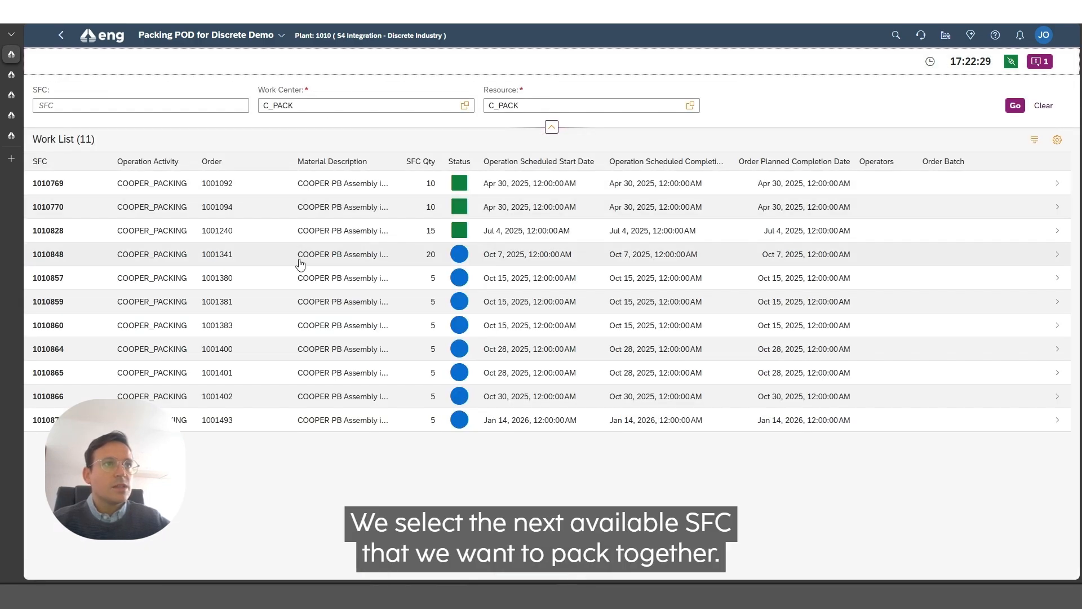
click(266, 261)
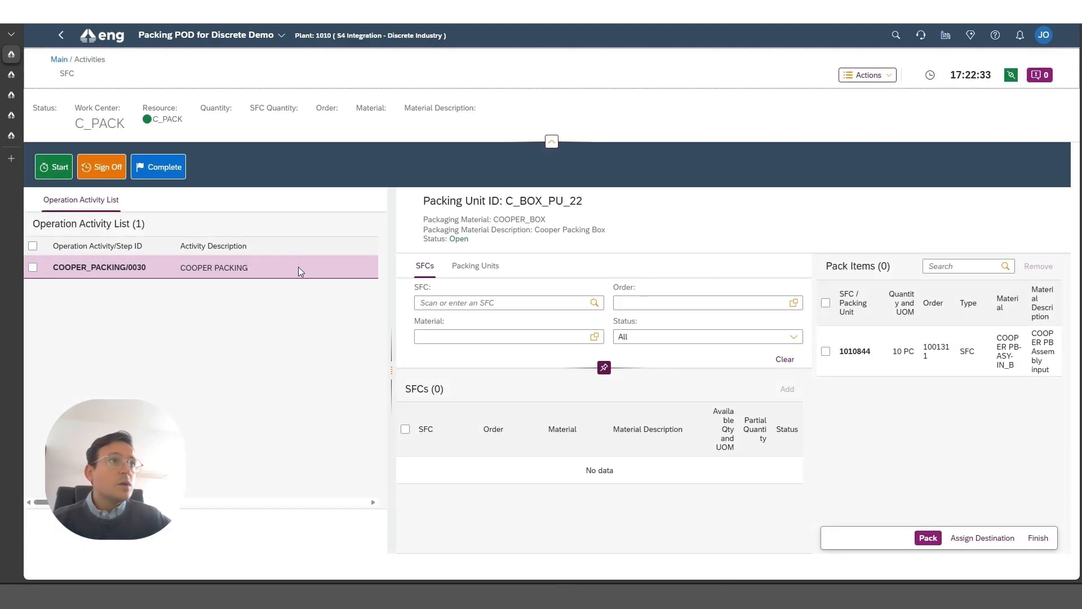
click(54, 169)
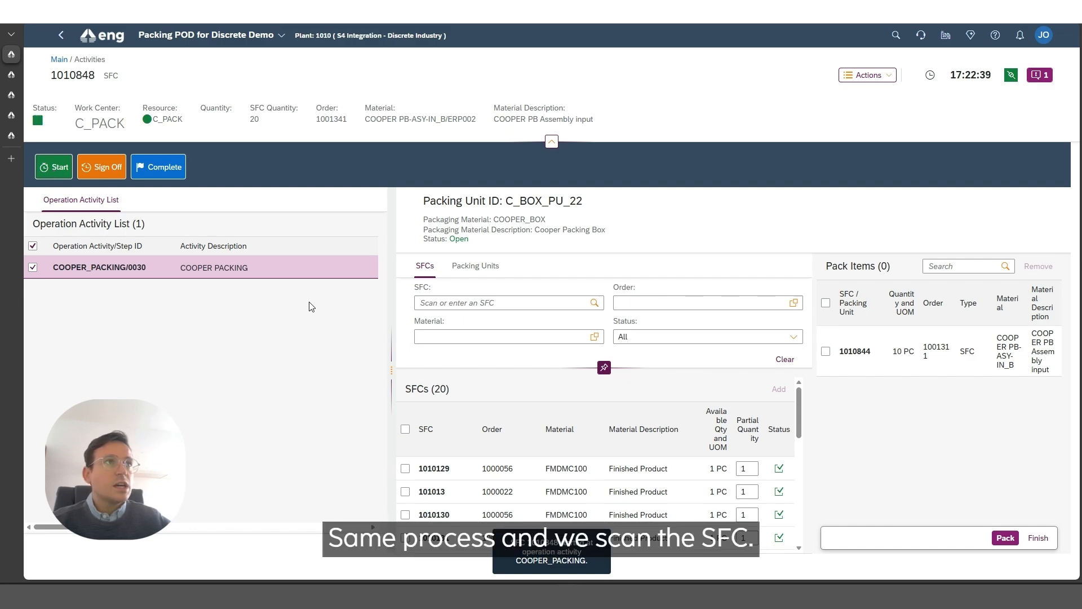
Add SFC 1010848 to the open packing unit, expand its full list of pack items and pack the unit
drag(95, 76, 53, 75)
click(460, 303)
text(1010844)
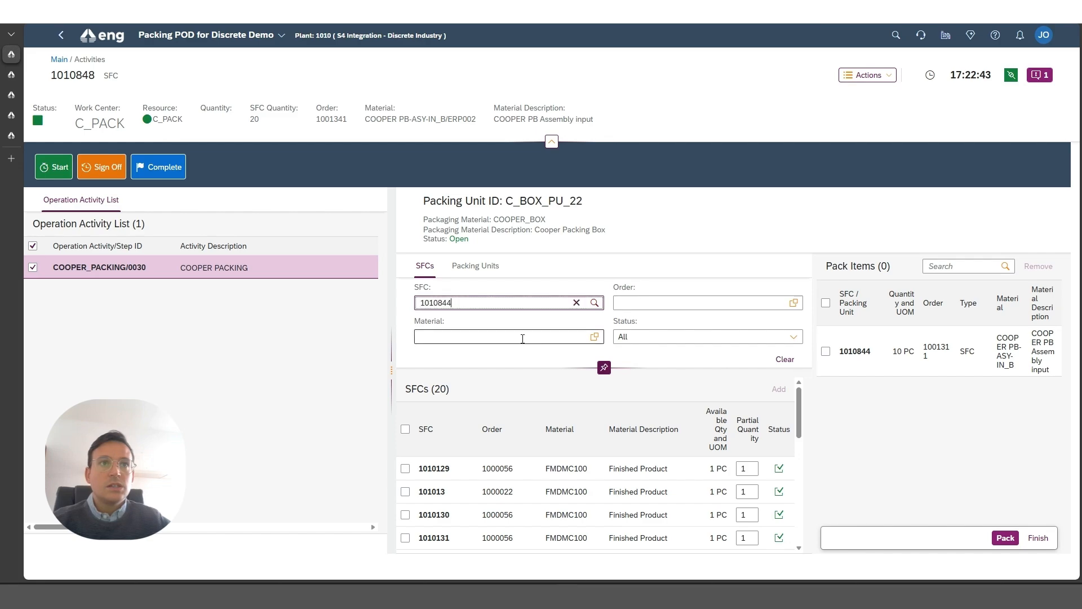
key(Return)
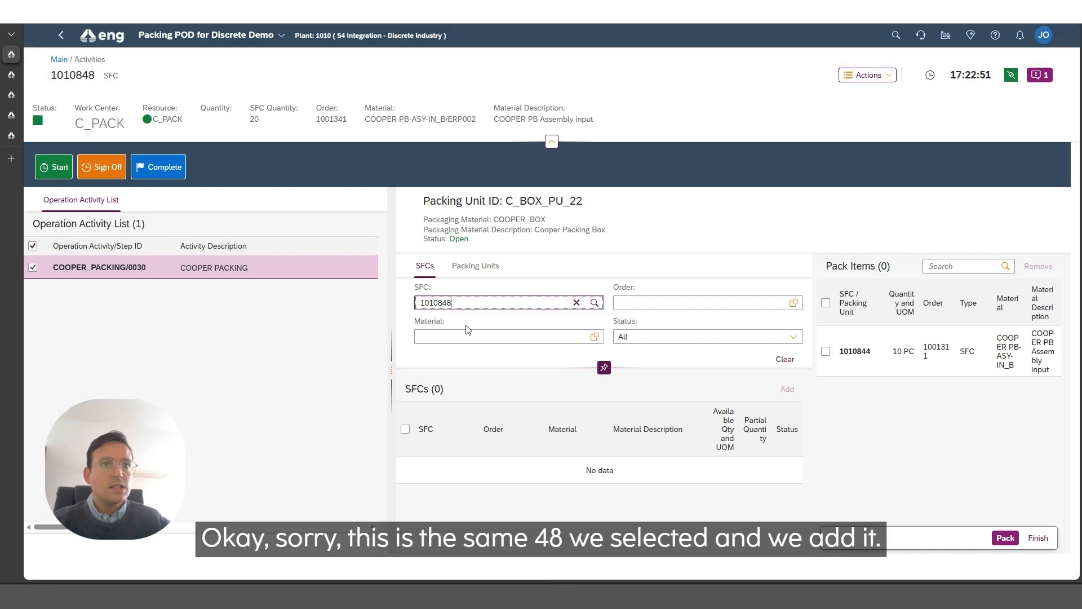
click(439, 463)
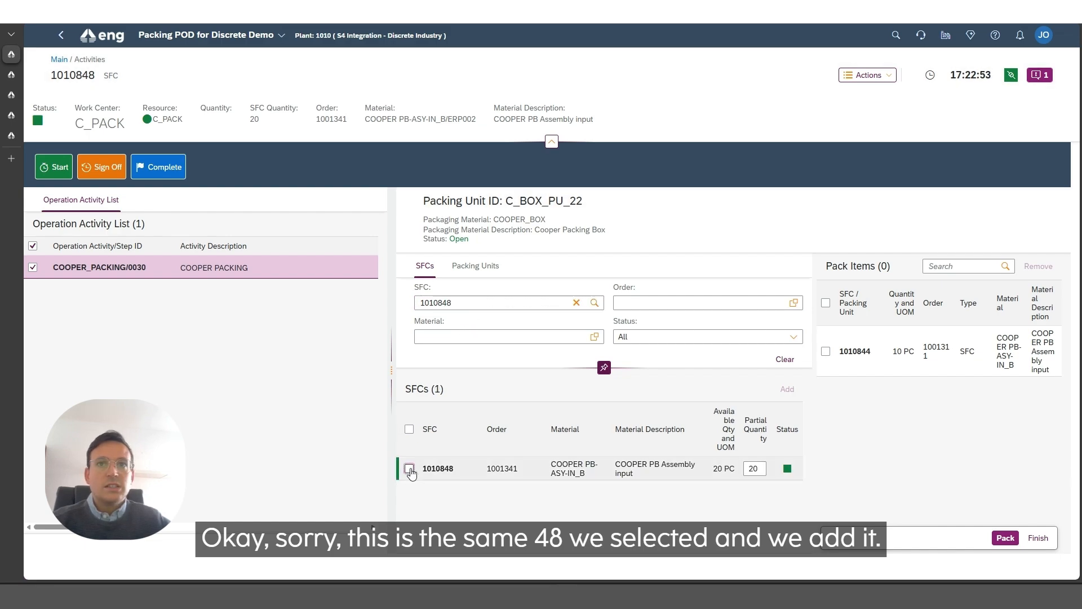
click(787, 390)
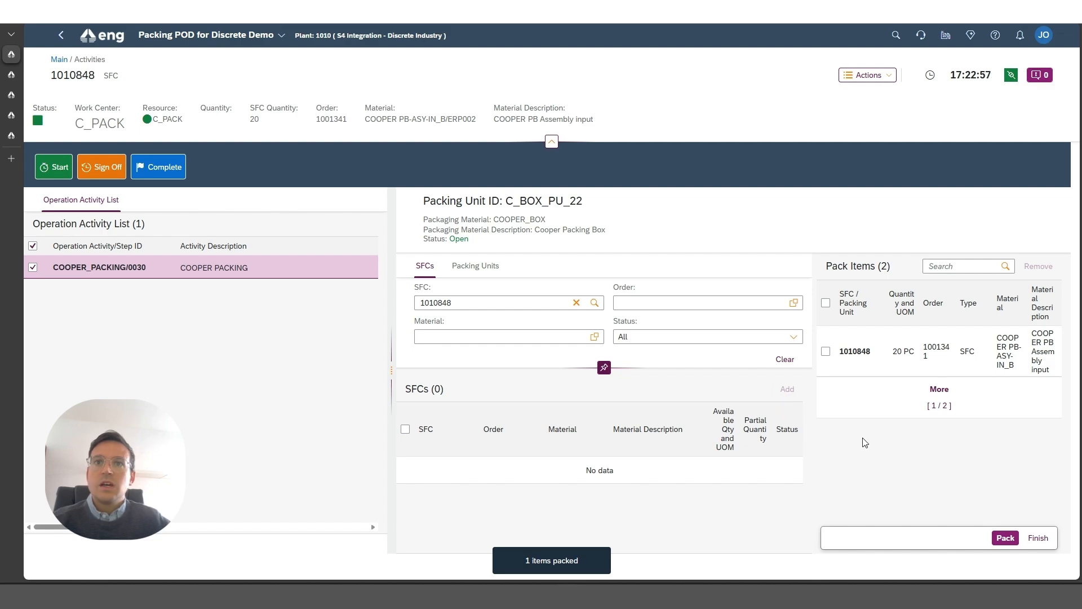
click(898, 424)
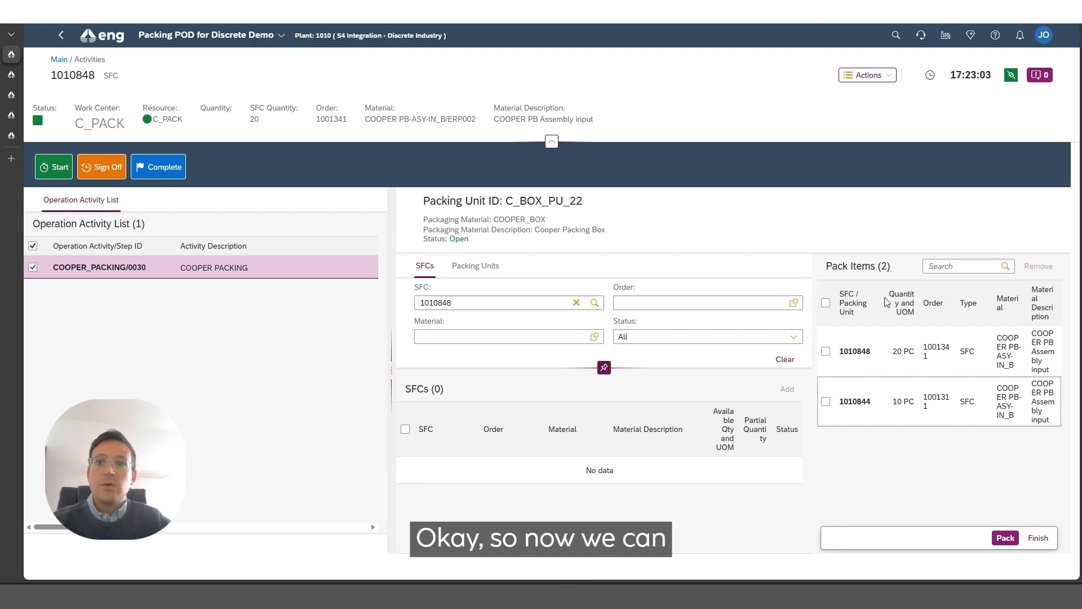
click(1009, 533)
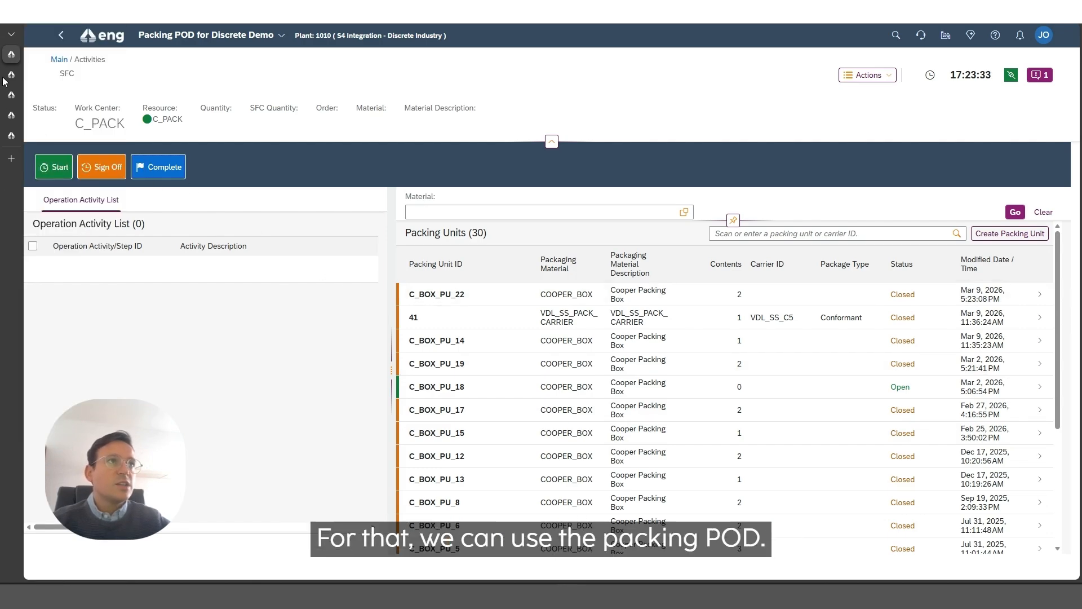
Switch to the POD Designer and examine the action assigned to the Add SFC to Pack button on the Activities page
click(22, 83)
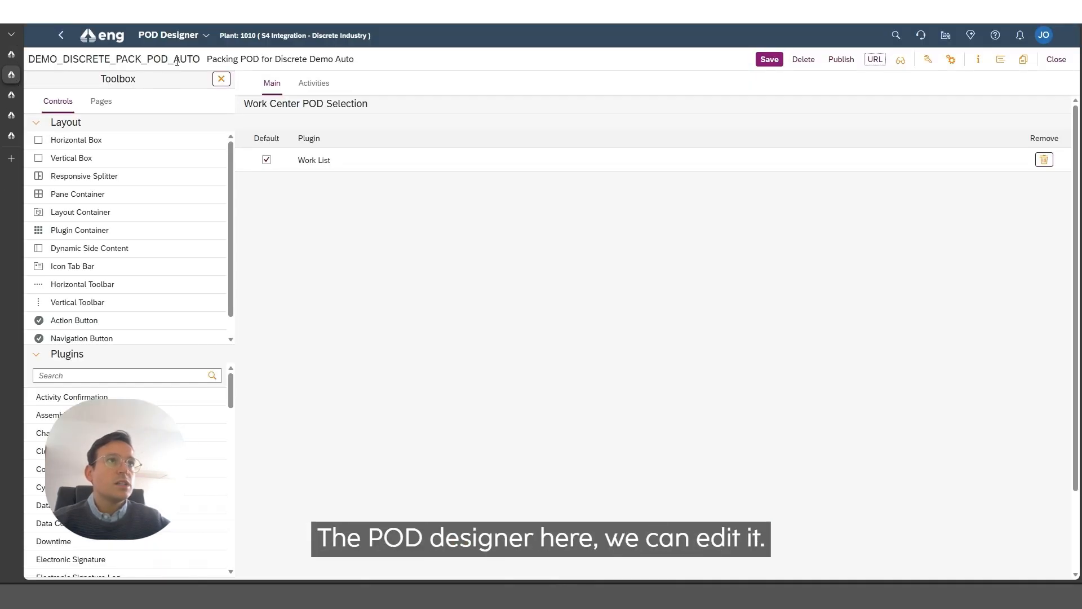
click(332, 83)
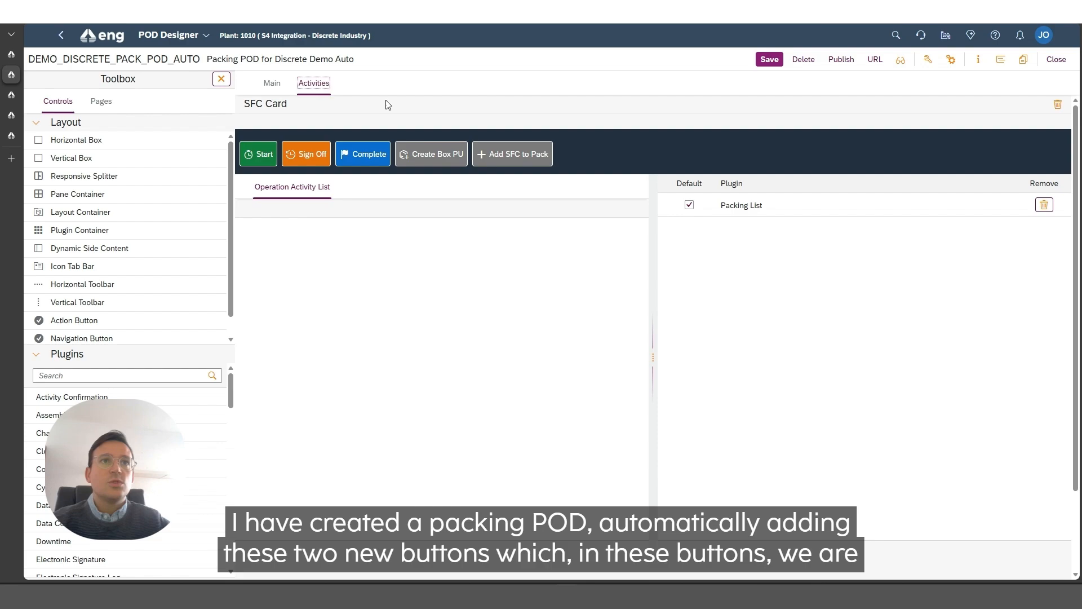
click(426, 153)
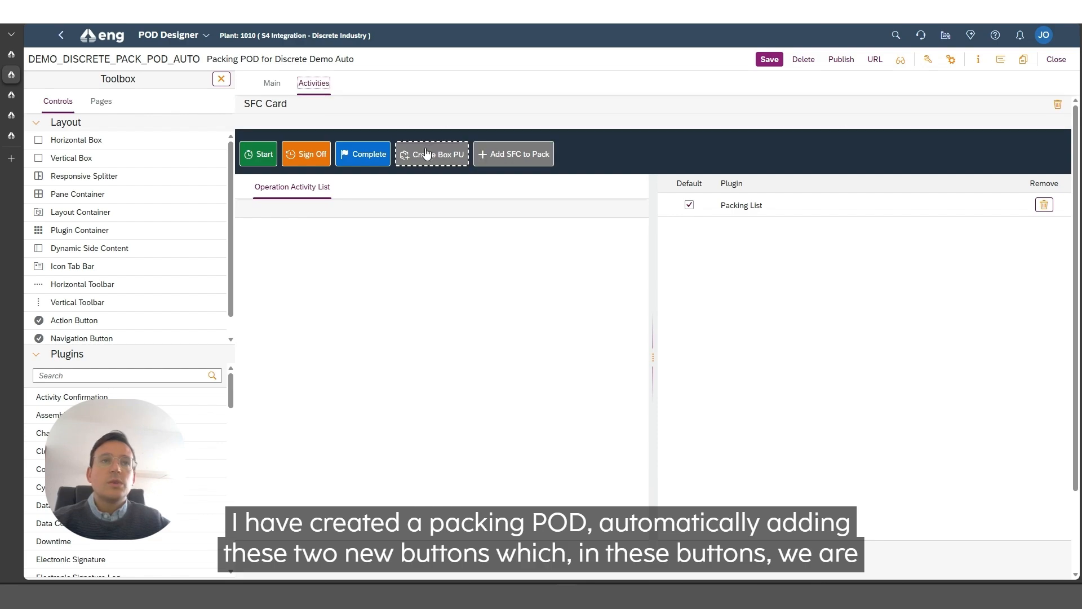
click(549, 158)
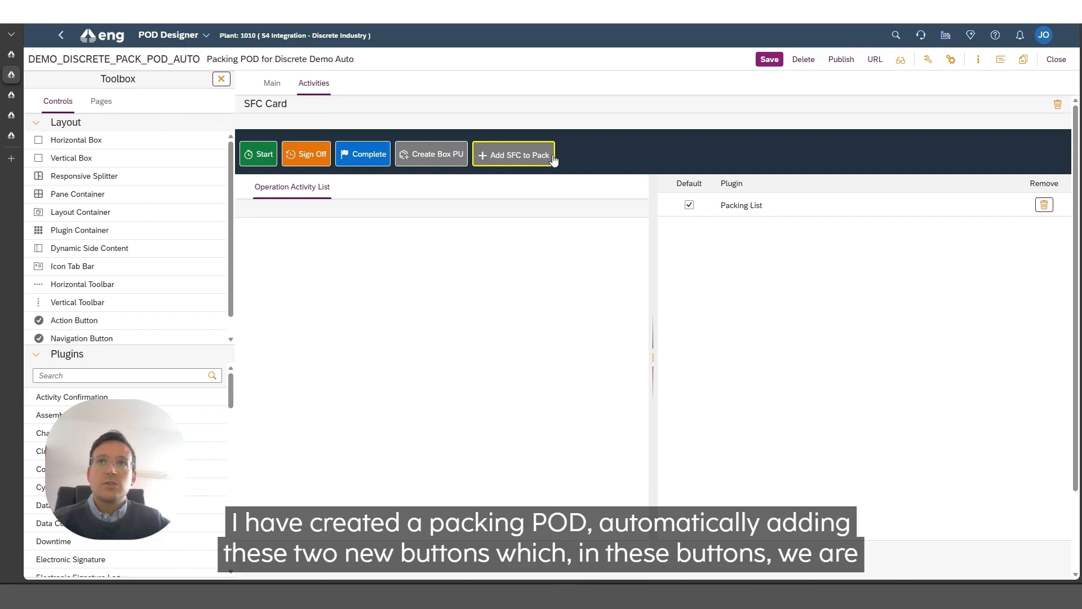
click(951, 59)
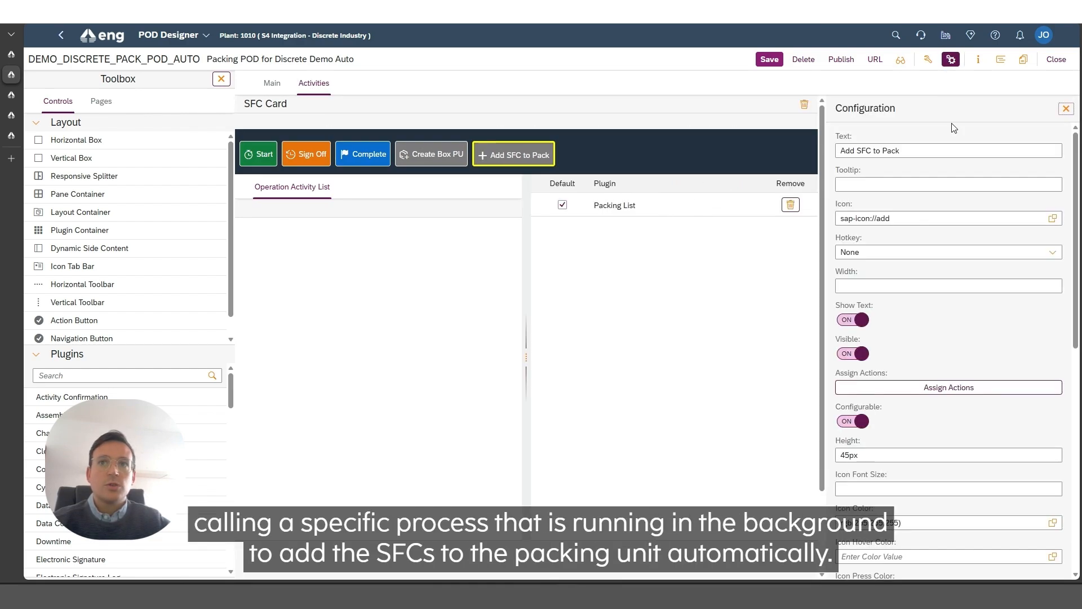
click(949, 388)
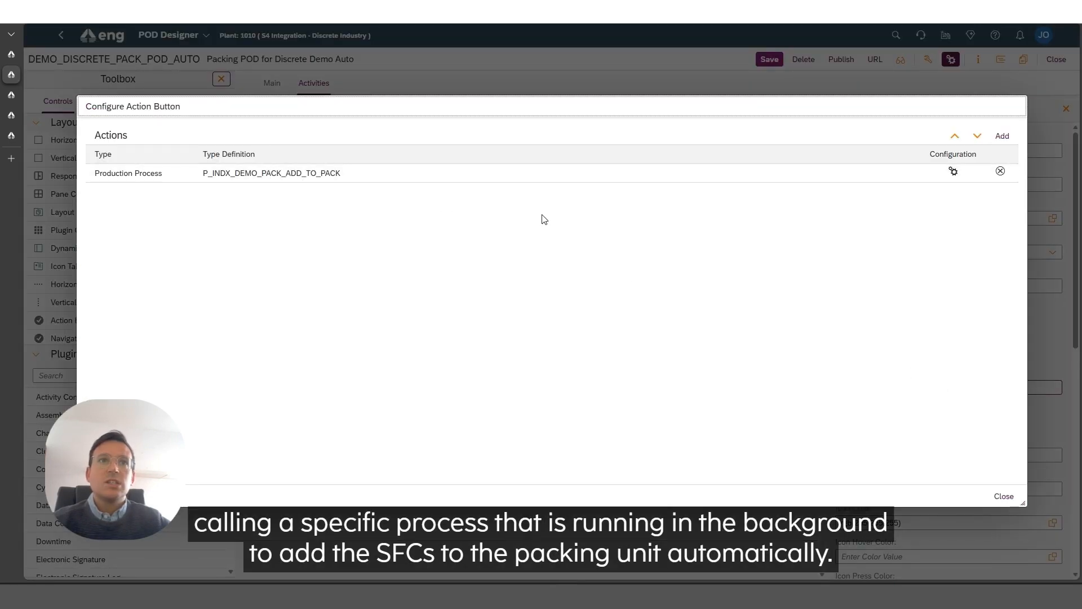
click(1000, 496)
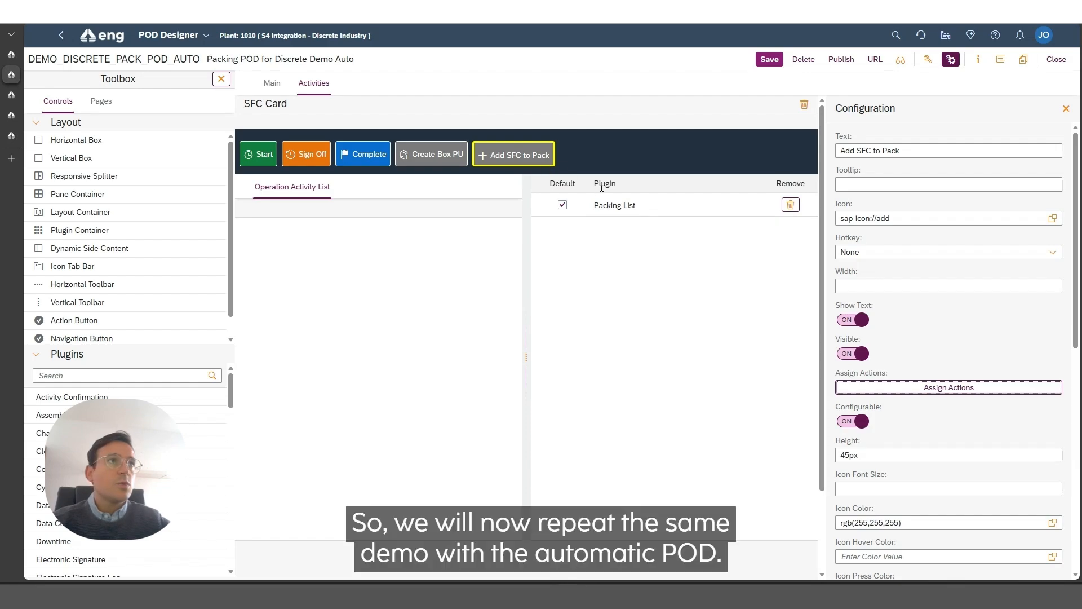
Switch to Packing POD for Discrete Demo Auto and refresh its work list without the SFC filter
click(18, 96)
click(288, 246)
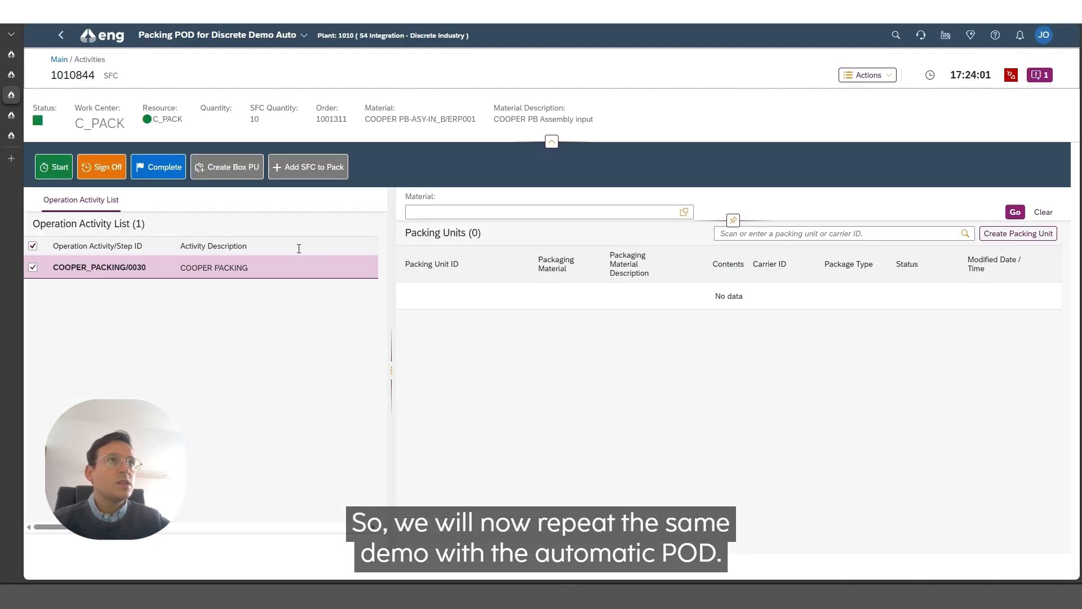
click(58, 60)
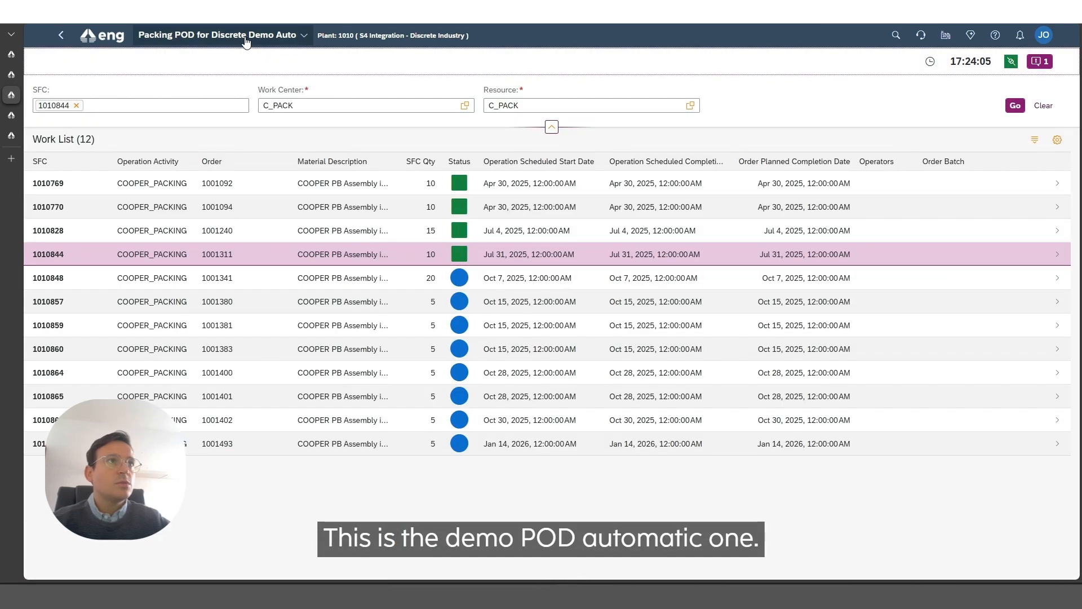
click(77, 106)
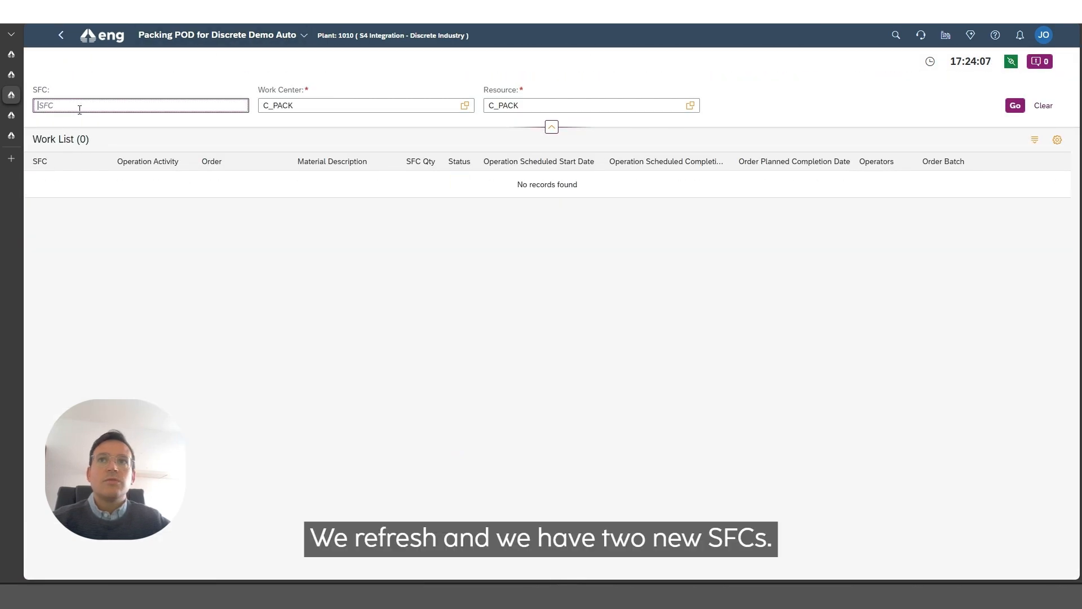
click(1015, 107)
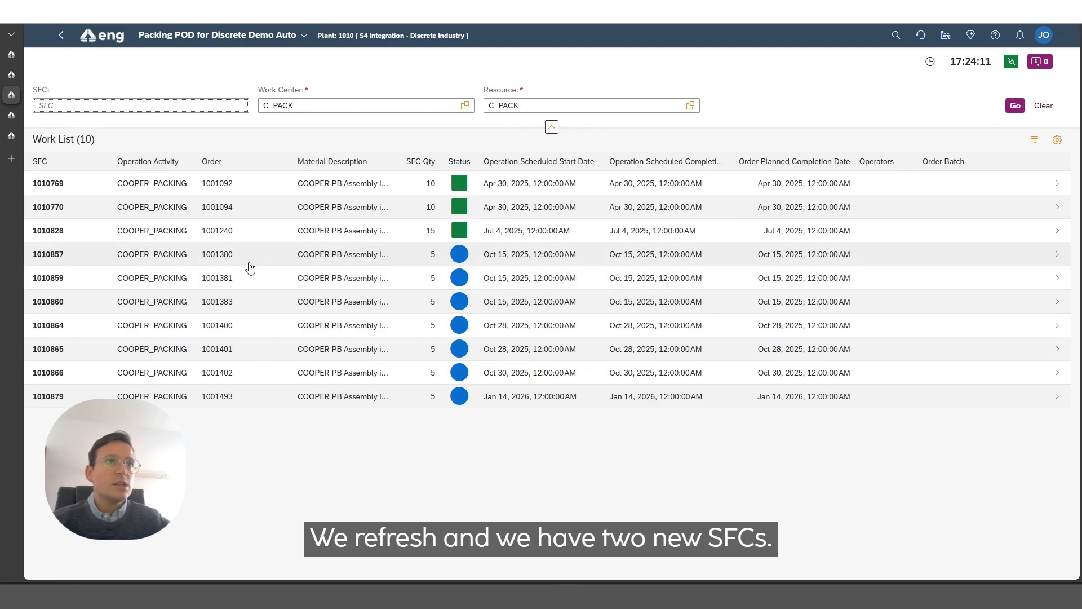
Start SFC 1010857 and create a box packing unit for it with the automatic process
click(227, 256)
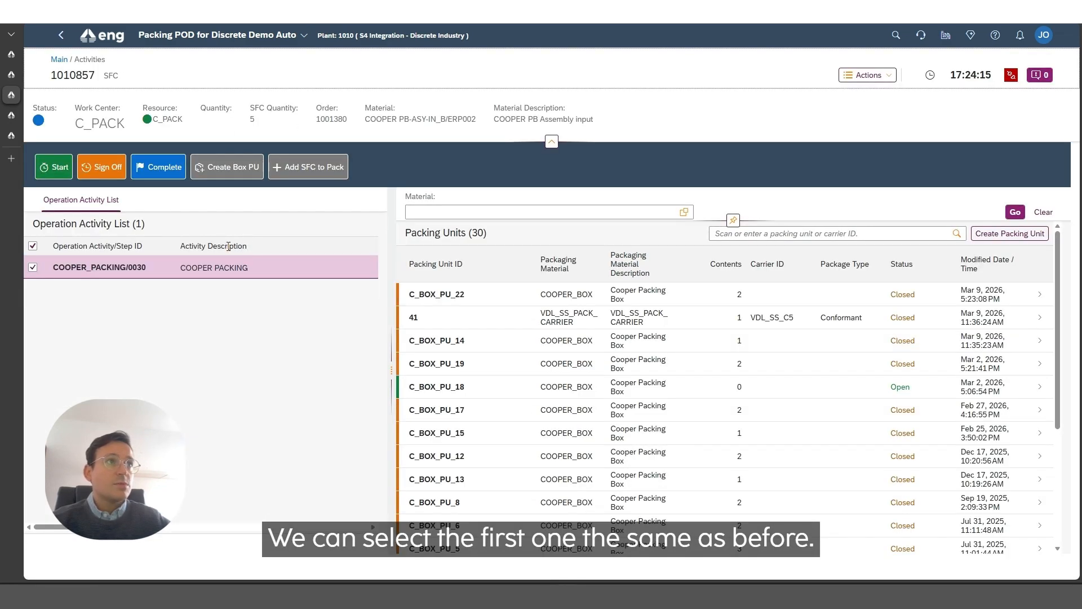
click(54, 171)
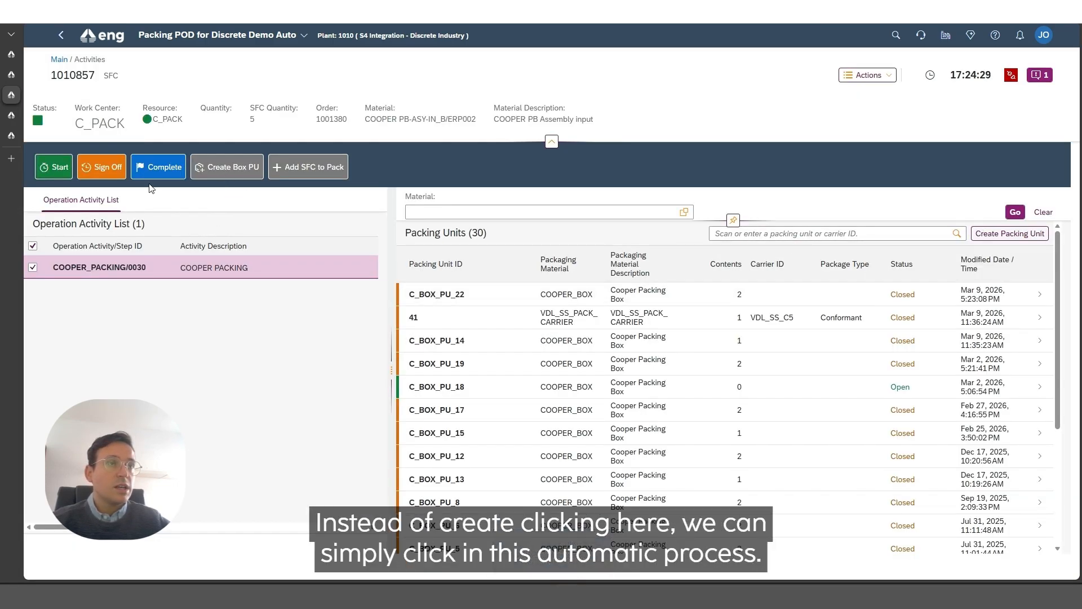
click(223, 176)
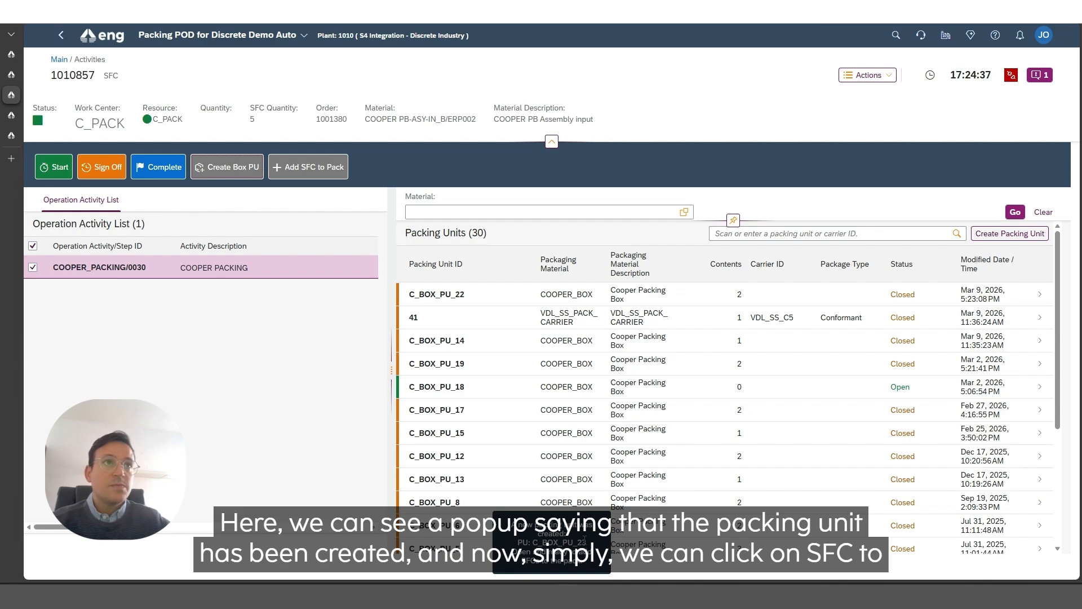
Add SFC 1010857 to the open box packing unit, refresh the packing units list and complete the SFC
click(318, 168)
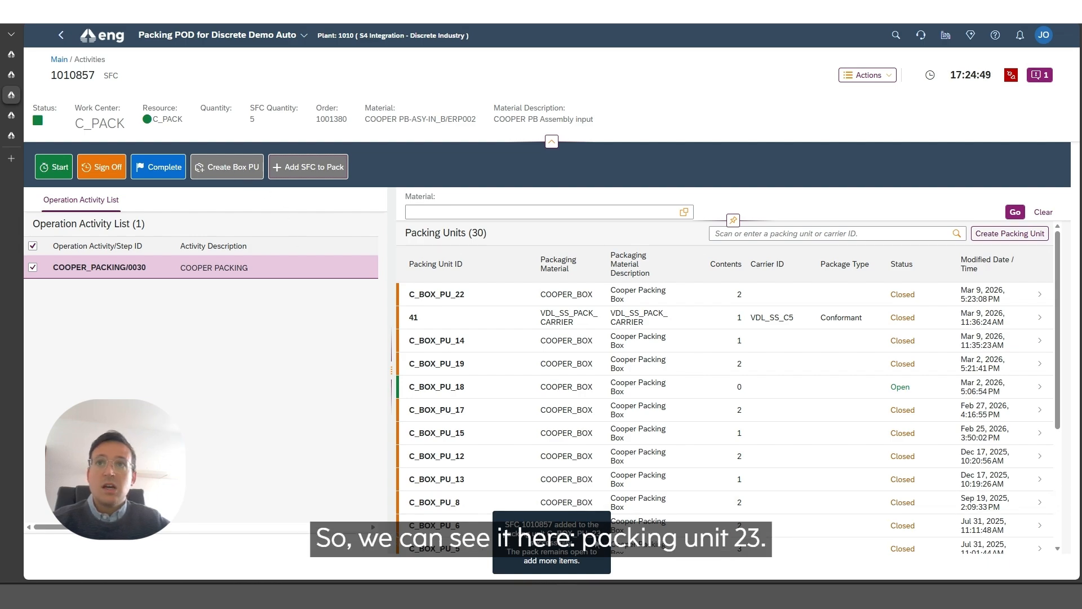
click(1009, 213)
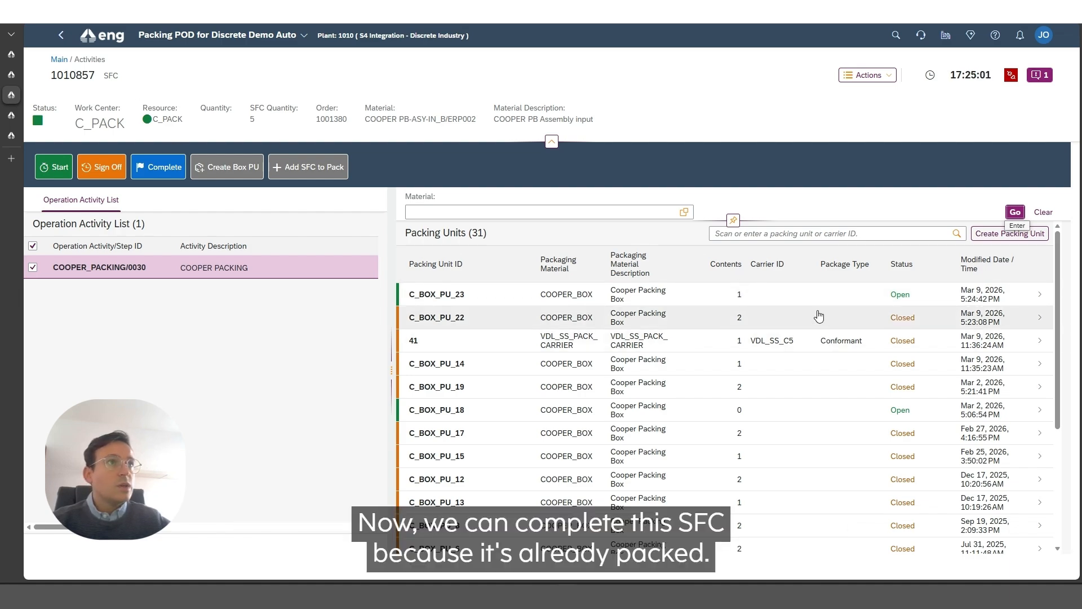
click(164, 170)
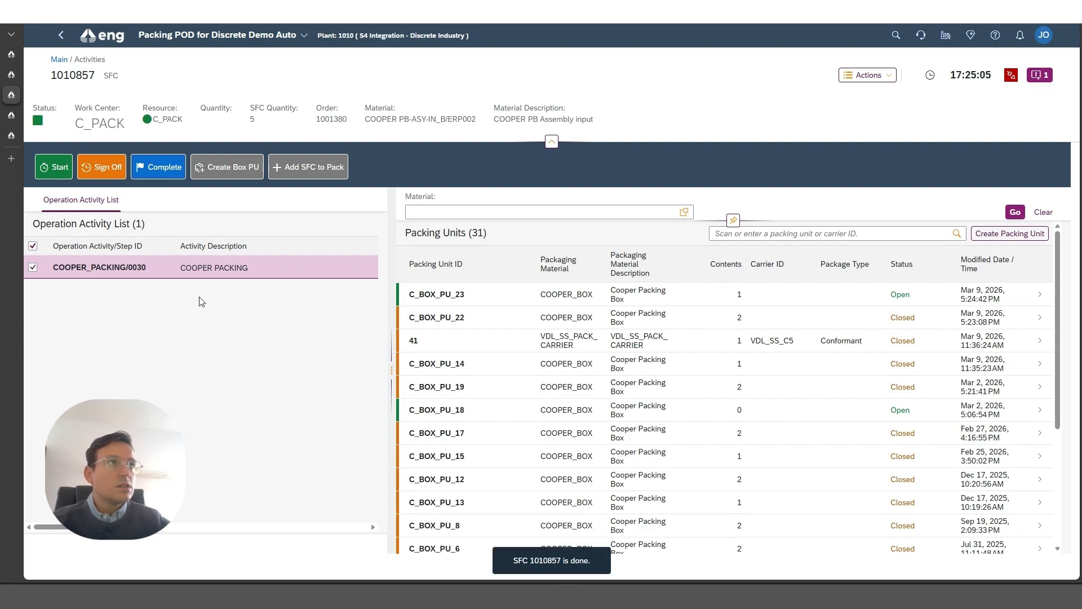
Return to the main work list, open SFC 1010859, start it and add it to the same pack
click(60, 60)
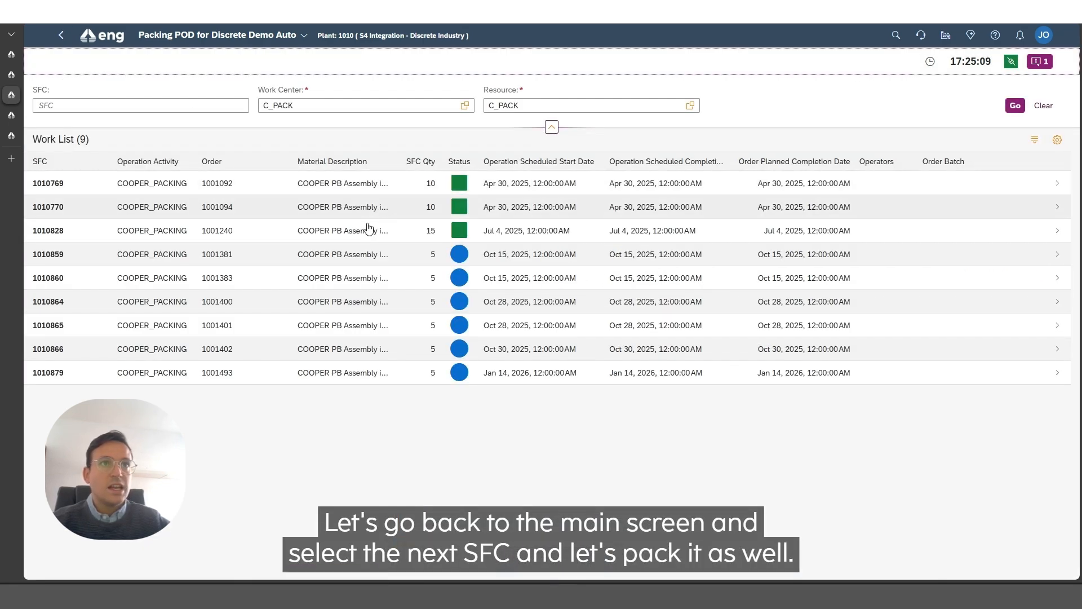
click(365, 259)
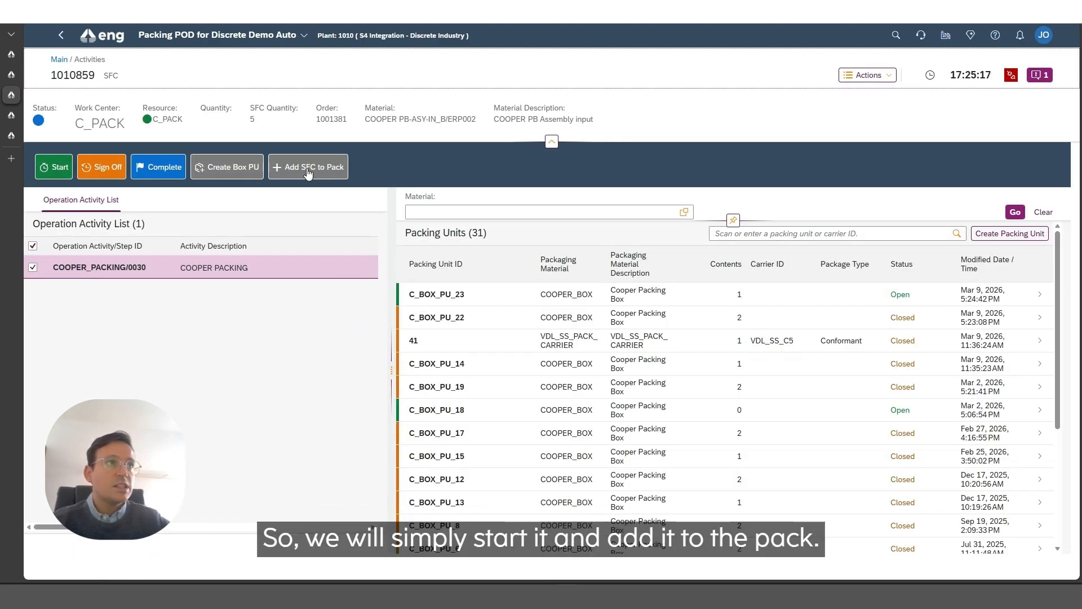
click(47, 169)
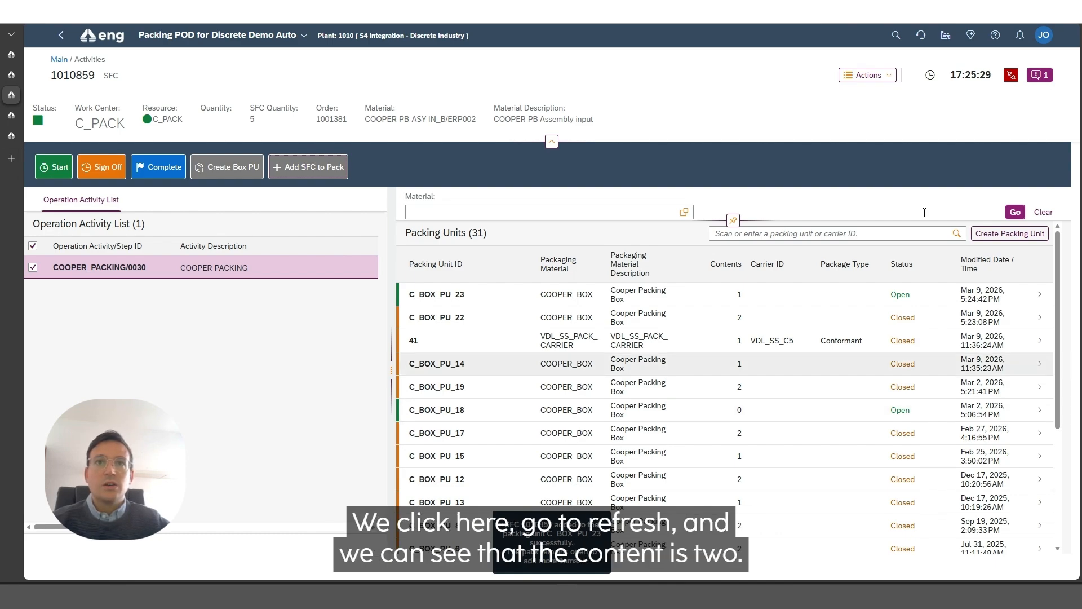
Refresh the packing units list, open packing unit C_BOX_PU_23 and pack it to close the box
click(1015, 214)
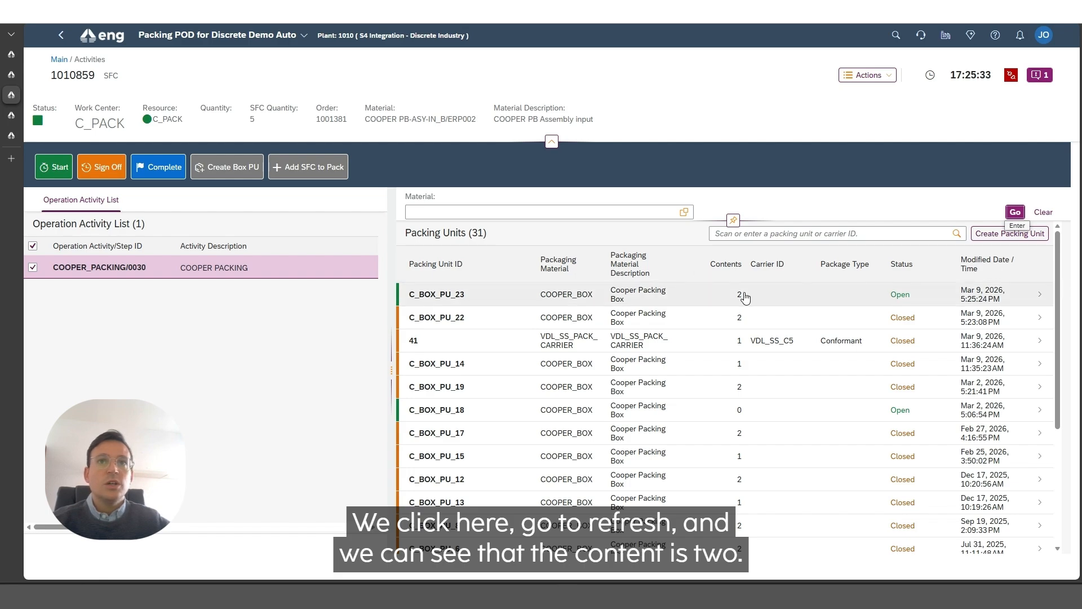
click(740, 301)
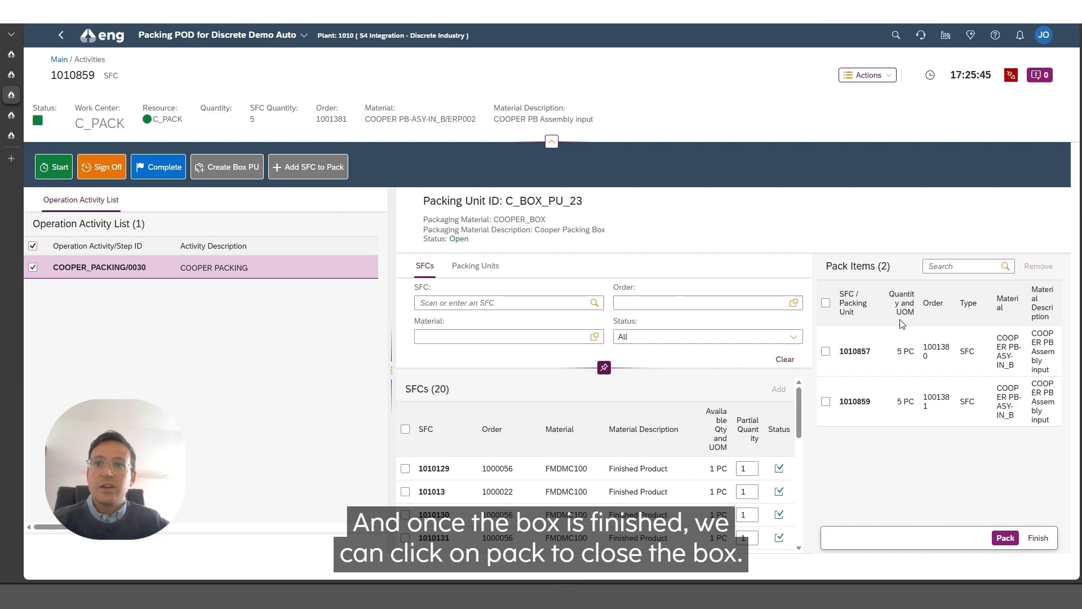
click(1005, 538)
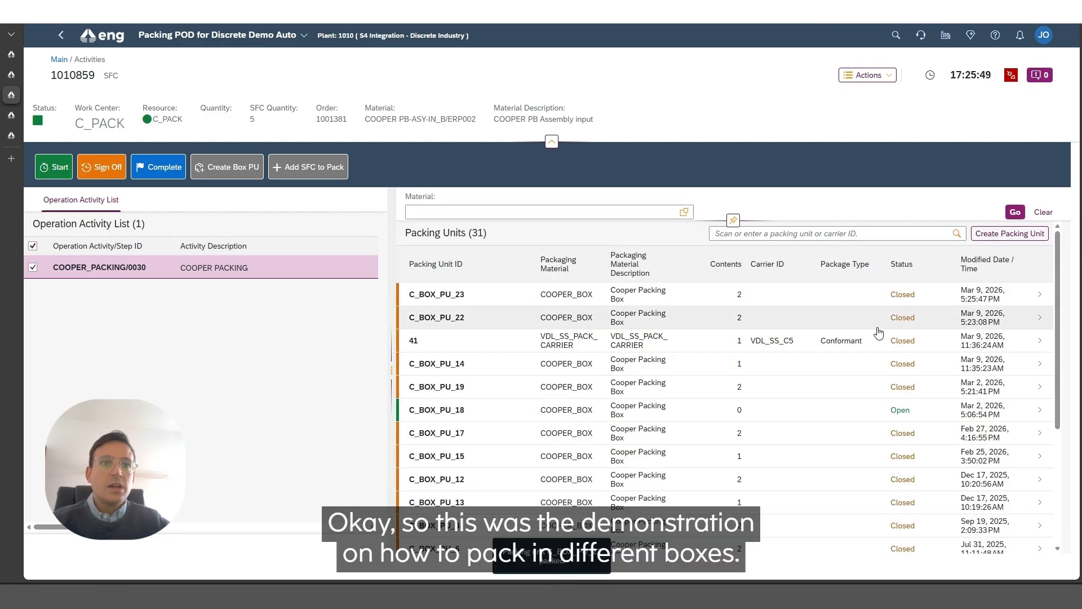